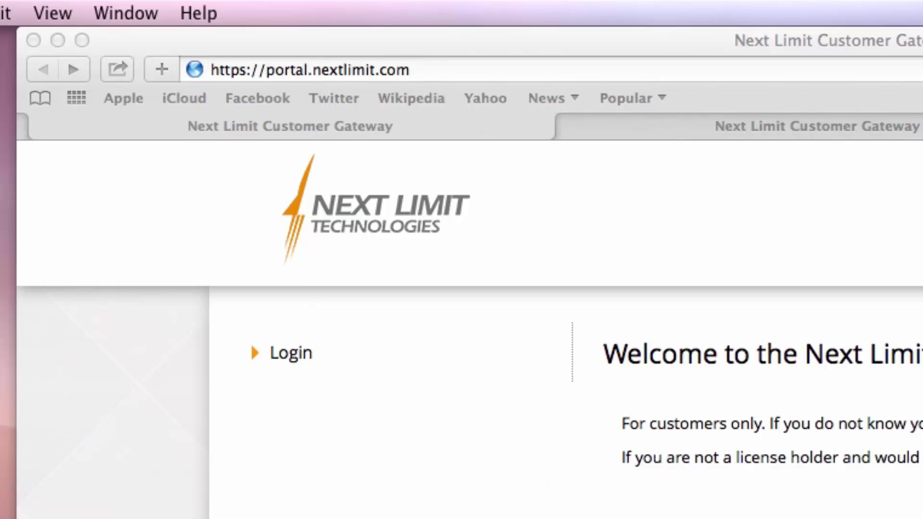
- Bring the portal.nextlimit.com window forward and submit the login to reach the Customer Care home page
{"action": "key", "text": "super+Tab"}
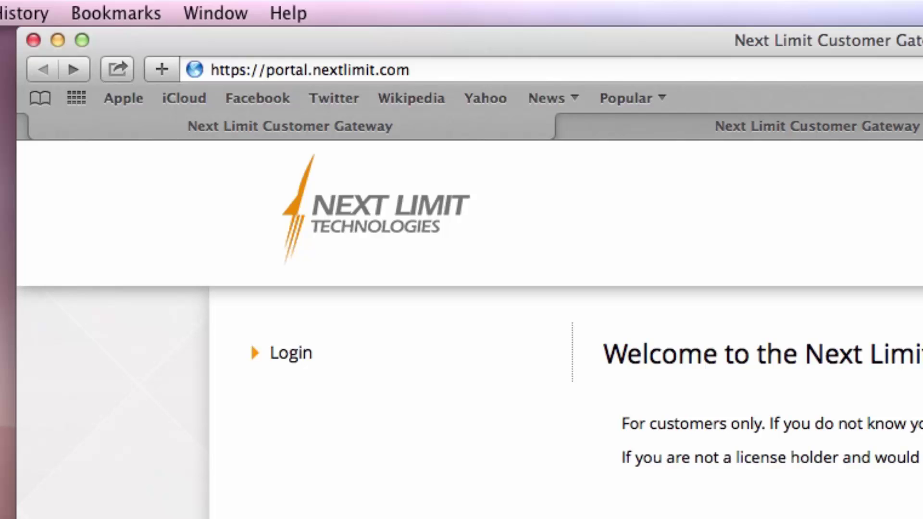
{"action": "key", "text": "Return"}
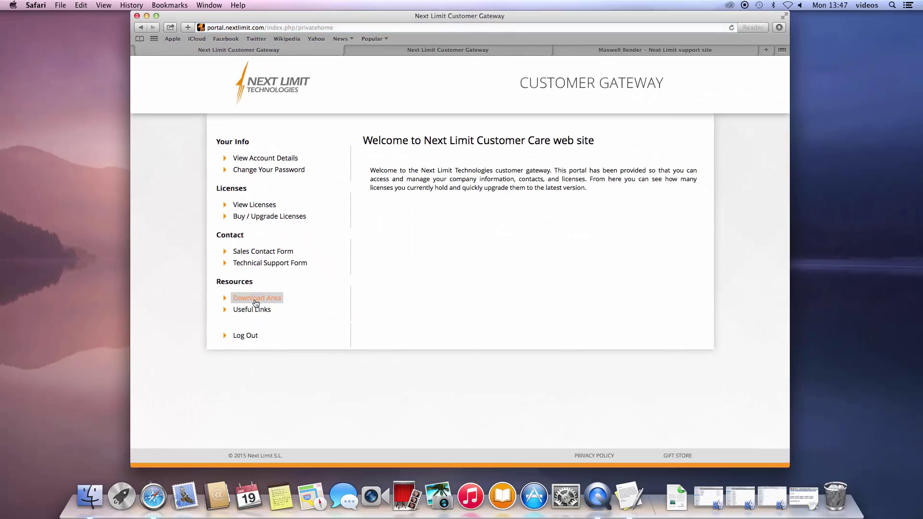
- Go to the Download Area's Maxwell Render suite downloads, confirming the non-secure form send
{"action": "left_click", "coordinate": [256, 299]}
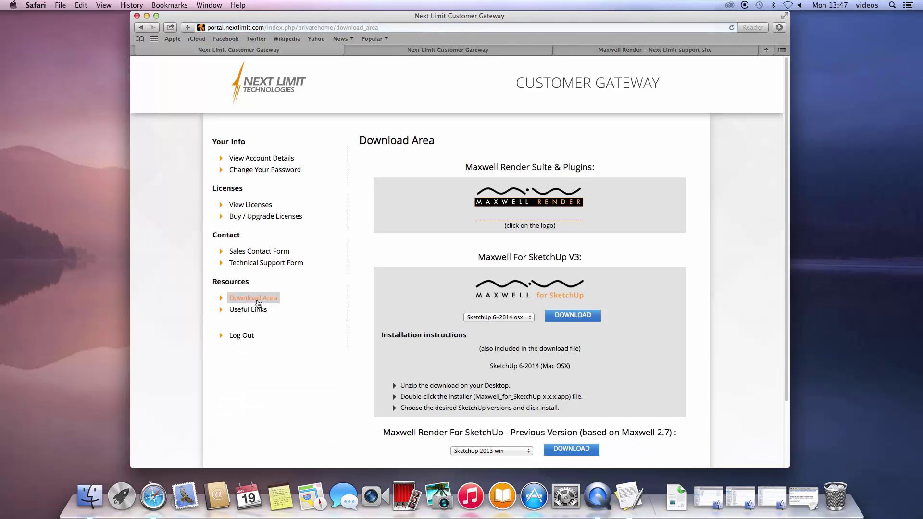
{"action": "left_click", "coordinate": [528, 198]}
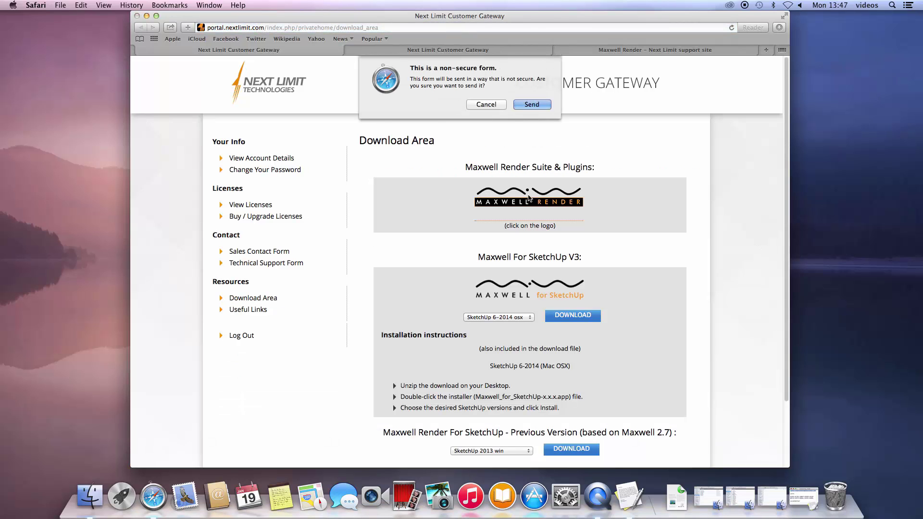
{"action": "left_click", "coordinate": [530, 104]}
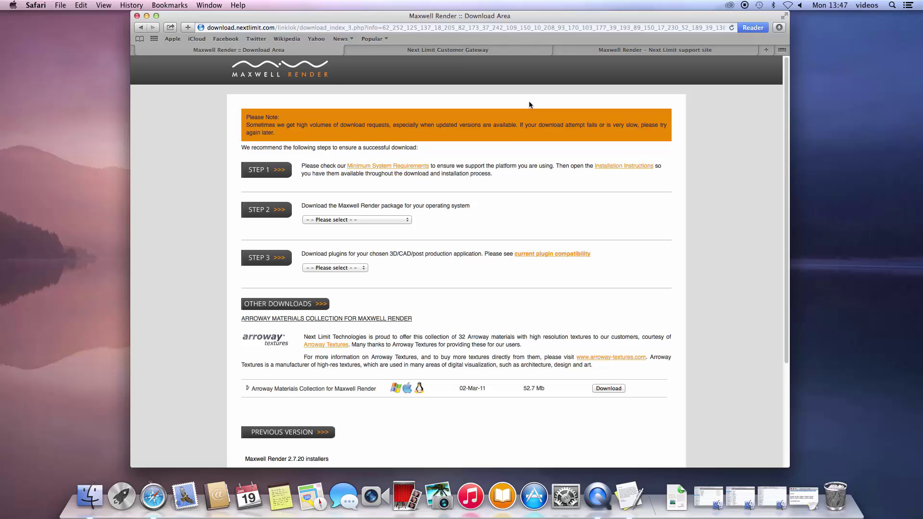
- Download Maxwell Render 3.0.1.0 (Full version) for Mac OS X
{"action": "left_click", "coordinate": [375, 221]}
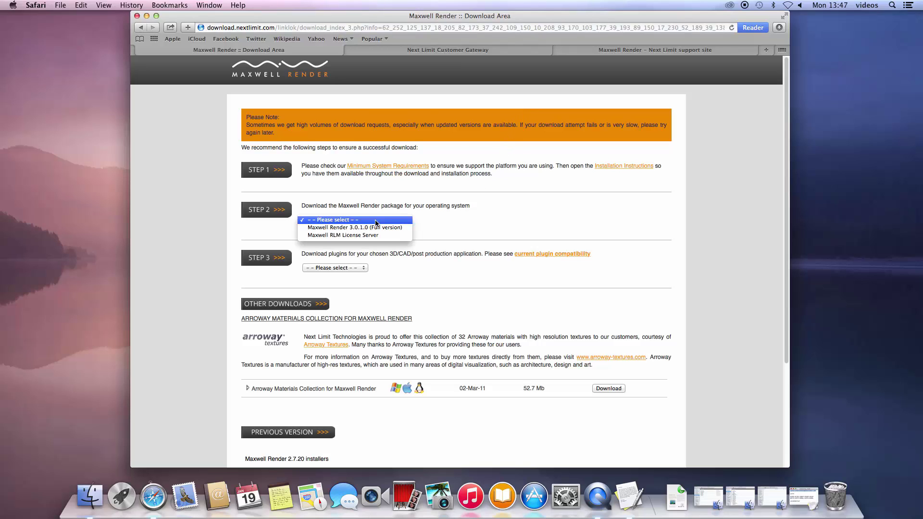
{"action": "left_click", "coordinate": [376, 228]}
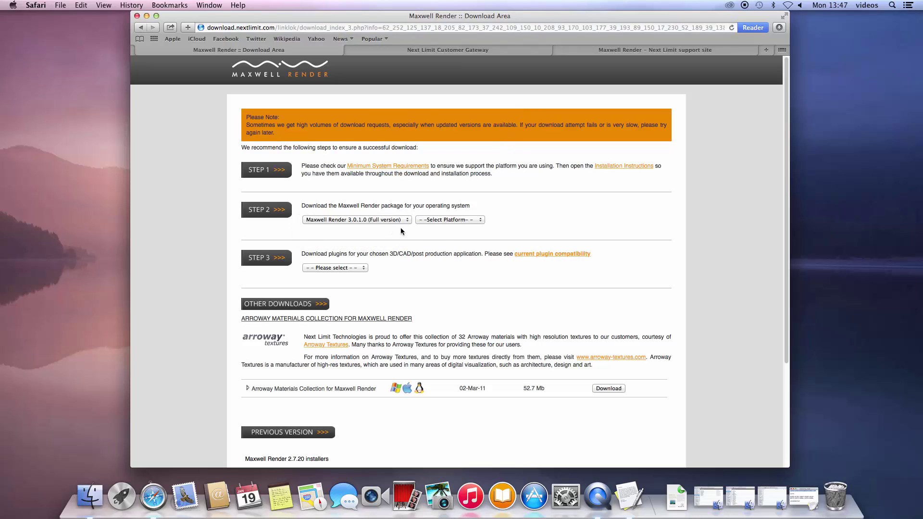
{"action": "left_click", "coordinate": [446, 220]}
{"action": "left_click", "coordinate": [443, 244]}
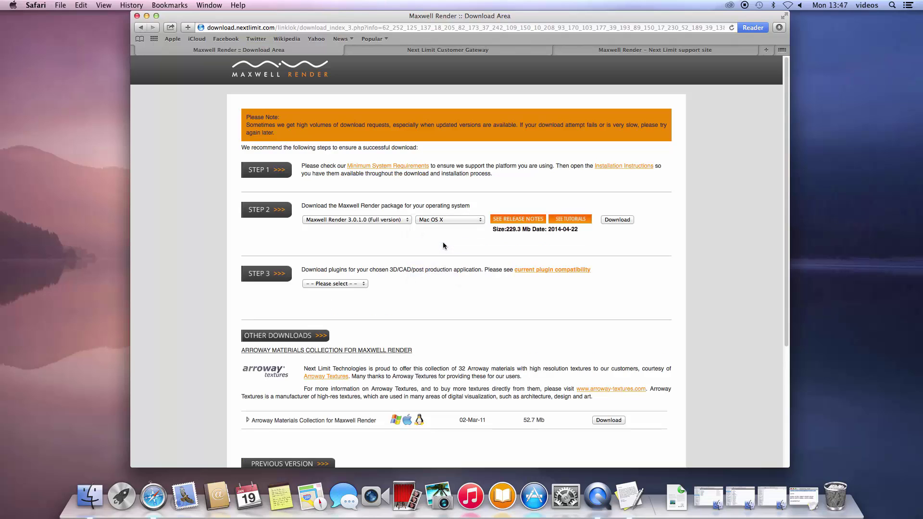
{"action": "left_click", "coordinate": [620, 222]}
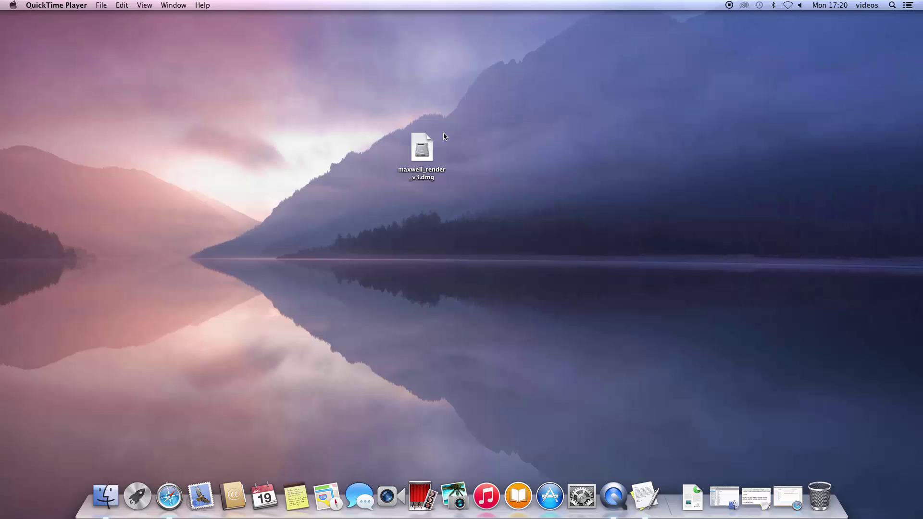
- Open maxwell_render_v3.dmg from the desktop, agree to the licence, and centre the Maxwell 3 window
{"action": "left_click", "coordinate": [420, 151]}
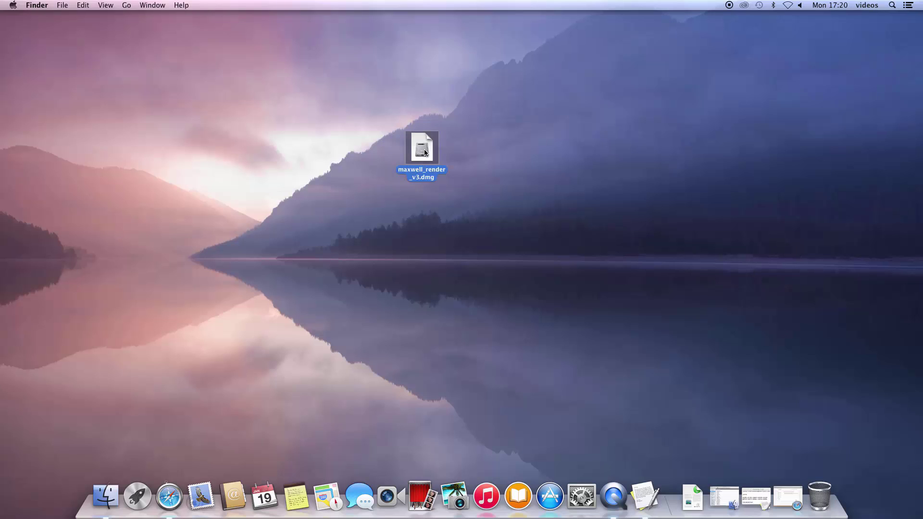
{"action": "double_click", "coordinate": [423, 151]}
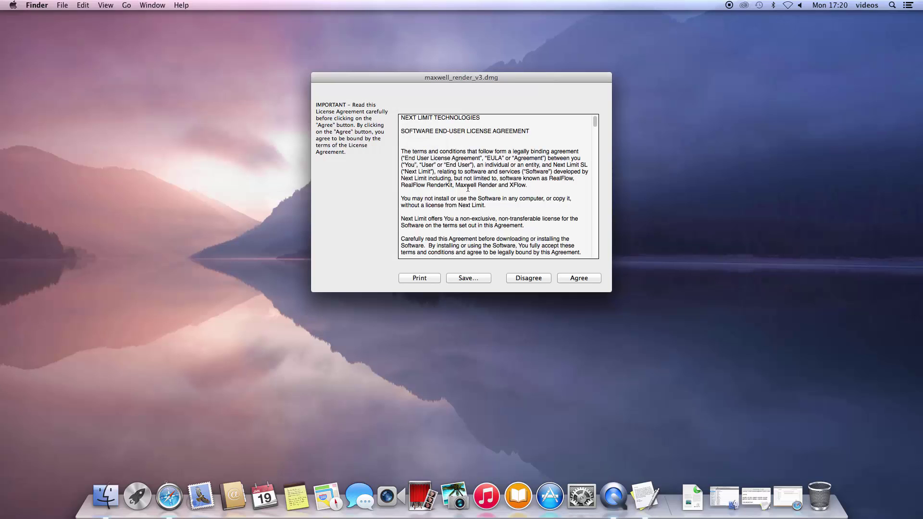
{"action": "left_click", "coordinate": [579, 279]}
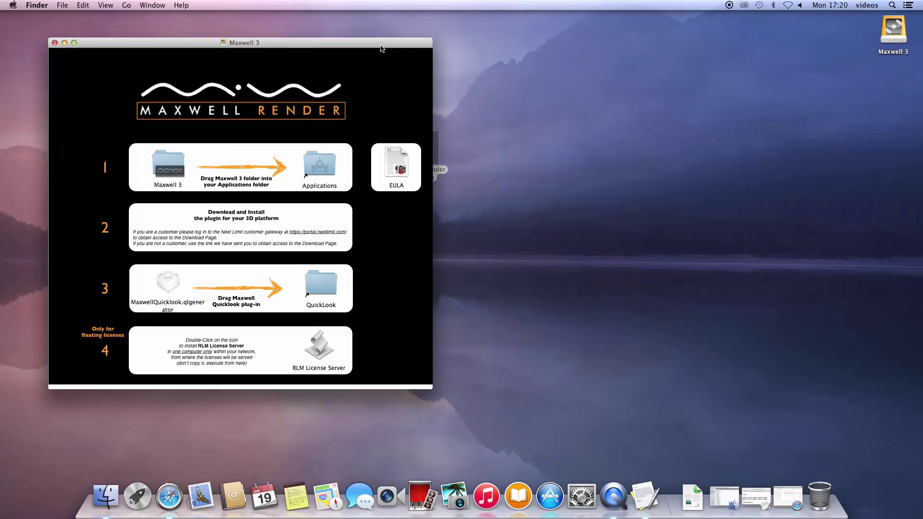
{"action": "left_click_drag", "start_coordinate": [381, 45], "coordinate": [575, 41]}
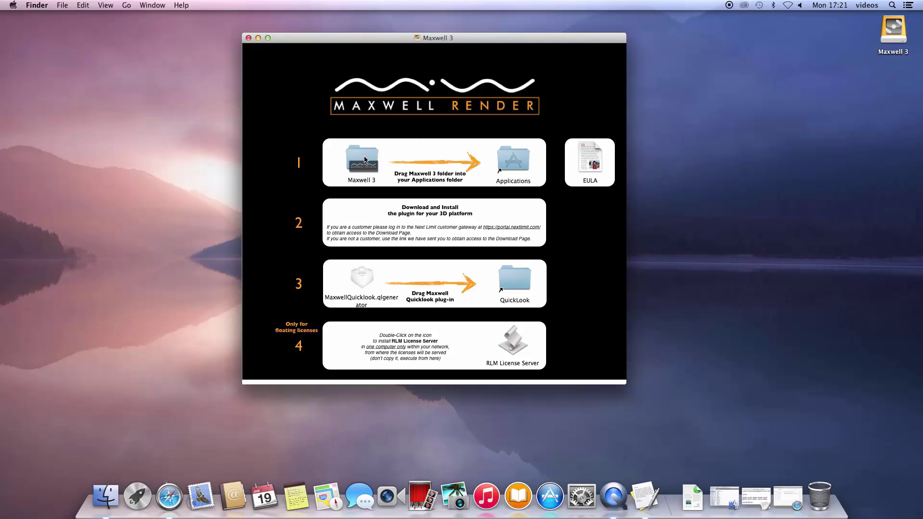
- Copy the Maxwell 3 folder onto the Applications alias, authorising with the administrator name and password
{"action": "left_click_drag", "start_coordinate": [363, 160], "coordinate": [481, 168]}
{"action": "left_click", "coordinate": [482, 171]}
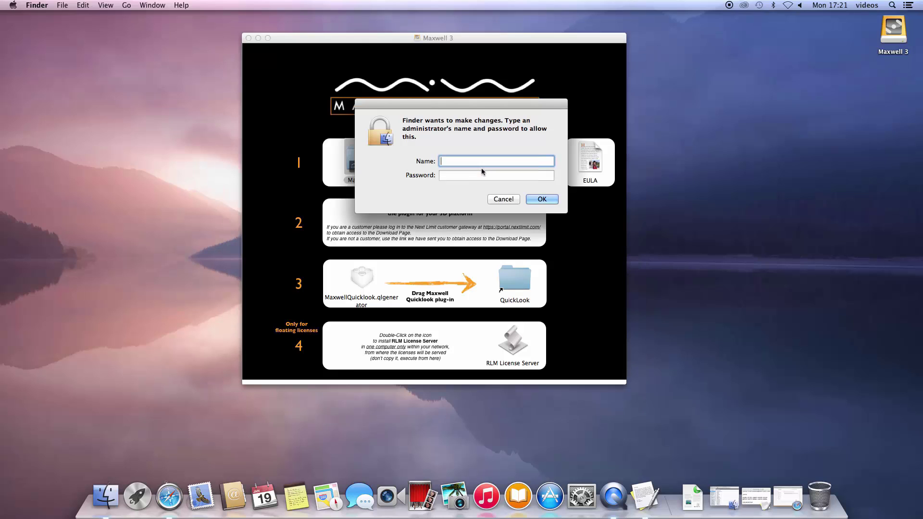
{"action": "type", "text": "xwell"}
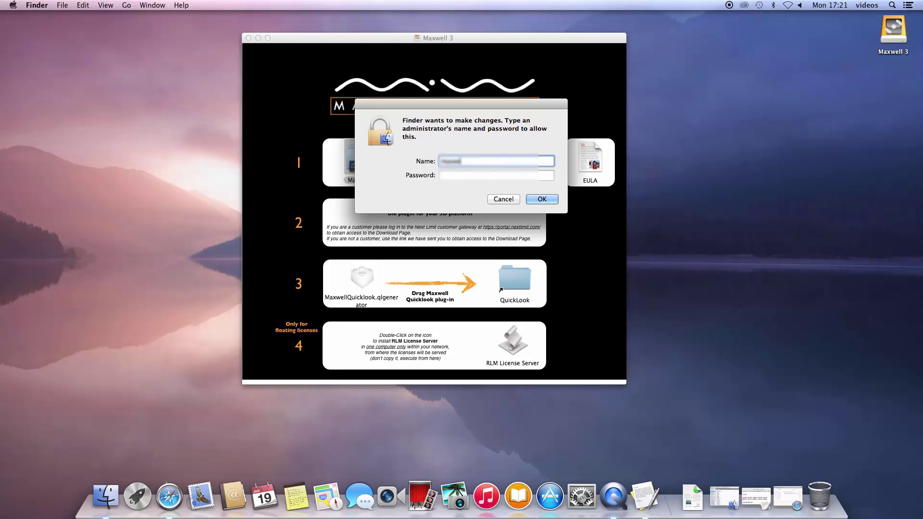
{"action": "key", "text": "Tab"}
{"action": "type", "text": "m•••••••"}
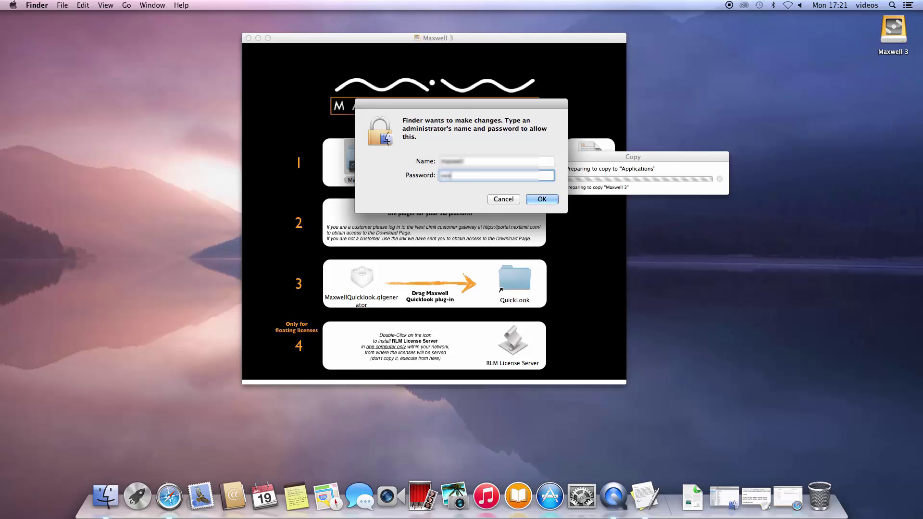
{"action": "left_click", "coordinate": [540, 200]}
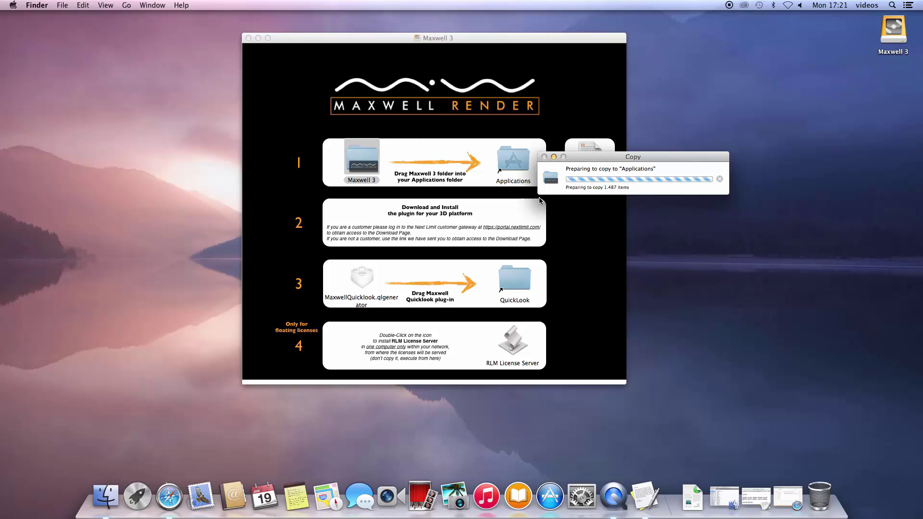
{"action": "left_click_drag", "start_coordinate": [654, 156], "coordinate": [669, 158]}
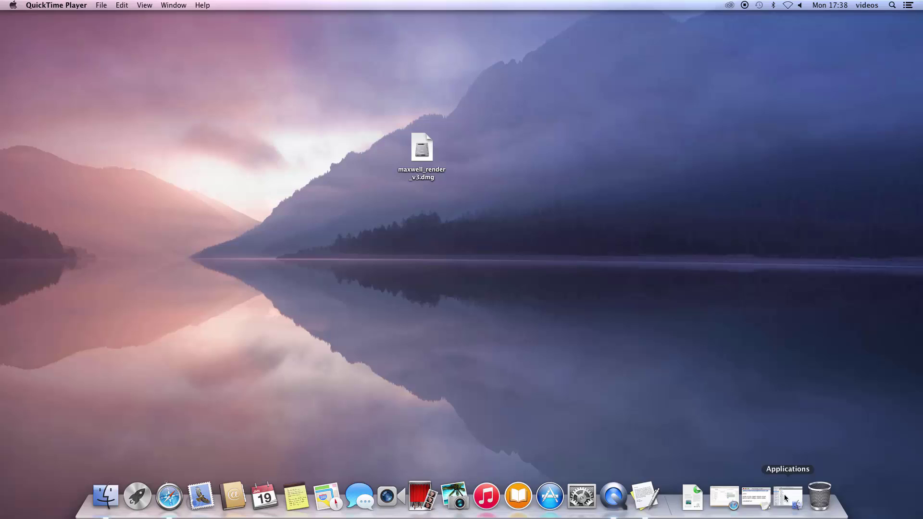
- Restore the Applications window, expand the Maxwell 3 folder, and launch the Maxwell application
{"action": "left_click", "coordinate": [785, 497]}
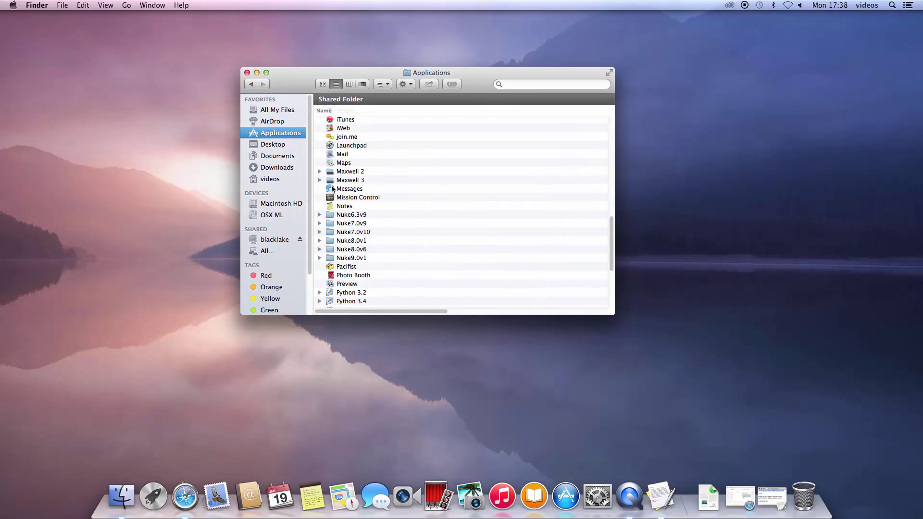
{"action": "left_click", "coordinate": [320, 180]}
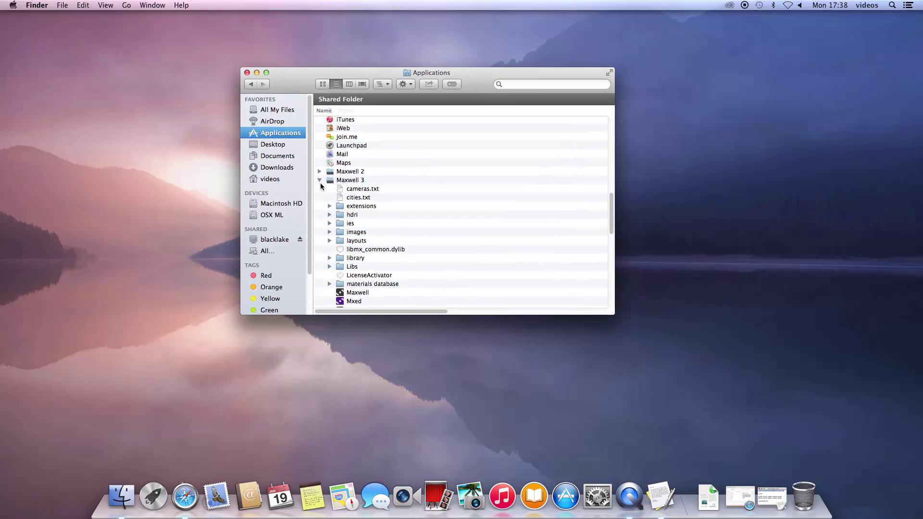
{"action": "left_click_drag", "start_coordinate": [611, 201], "coordinate": [611, 210]}
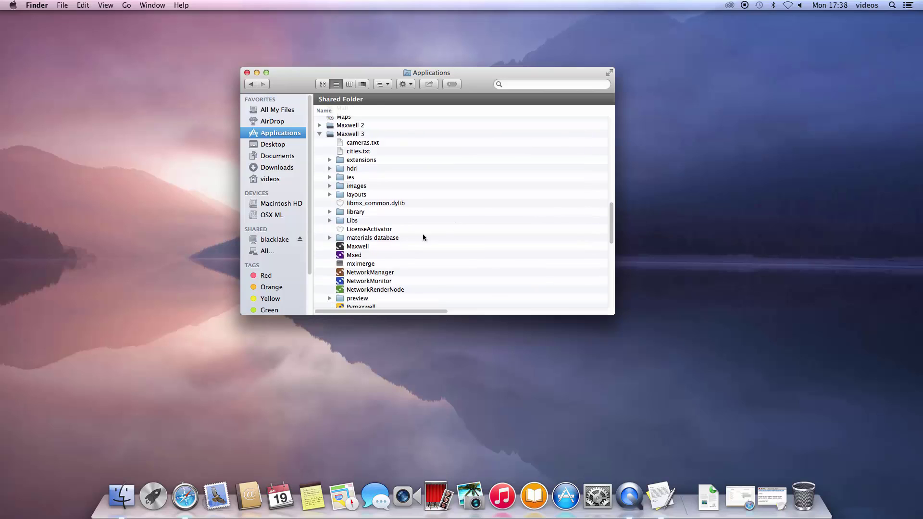
{"action": "double_click", "coordinate": [362, 247]}
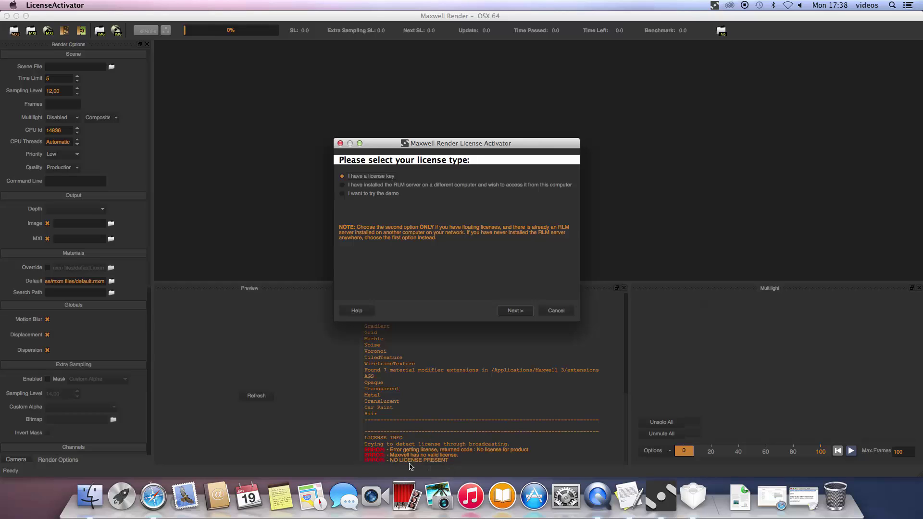
- Move the License Activator up with 'I have a license key' kept selected and open the sales contact form
{"action": "left_click_drag", "start_coordinate": [469, 144], "coordinate": [490, 93]}
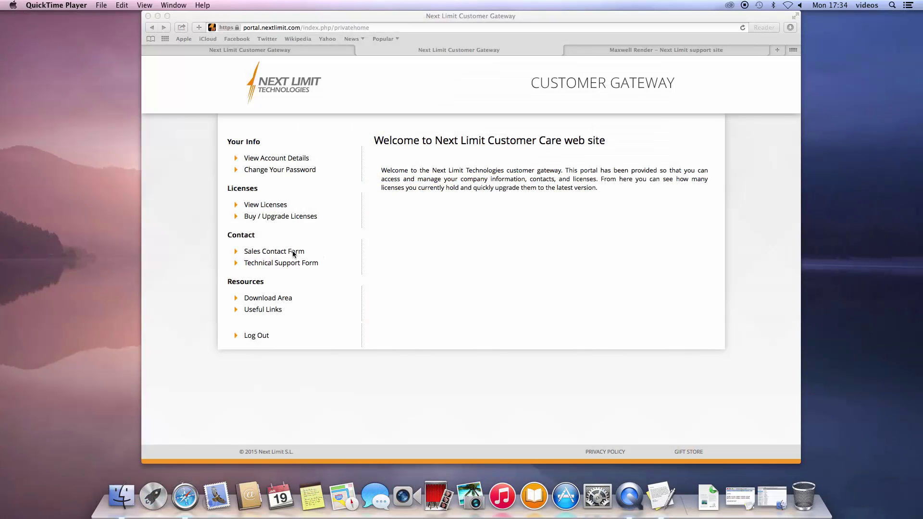
{"action": "left_click", "coordinate": [249, 253]}
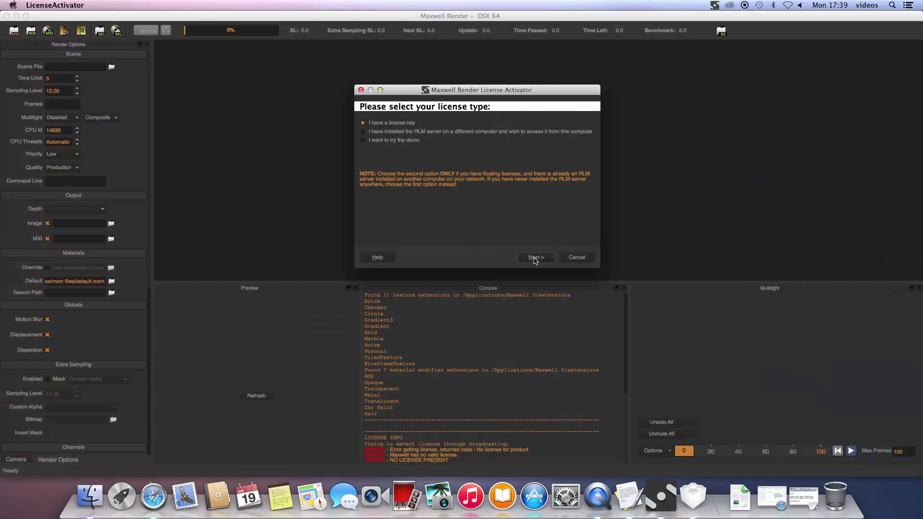
- Continue with the license key to the 'Where do you wish to activate your license?' page
{"action": "left_click", "coordinate": [535, 258]}
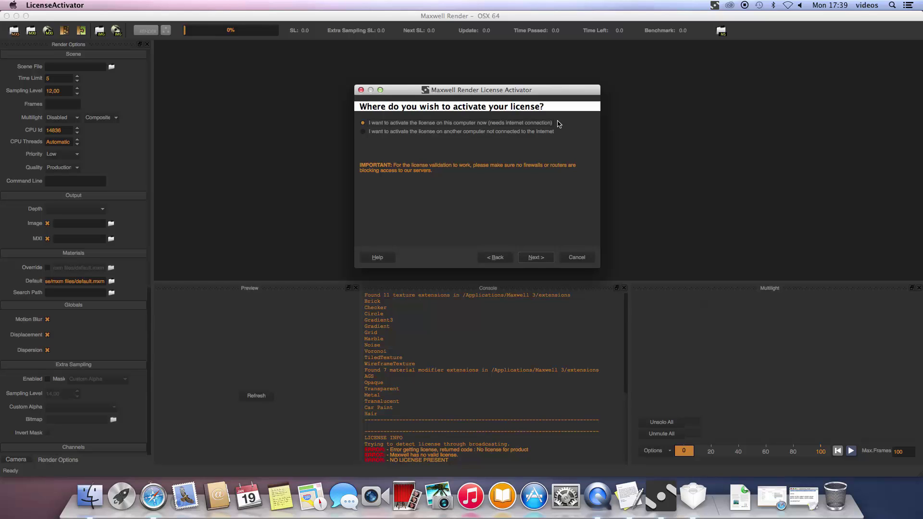
- Activate on this computer with the email, gateway password and activation key, then dismiss the success alert
{"action": "left_click", "coordinate": [537, 257]}
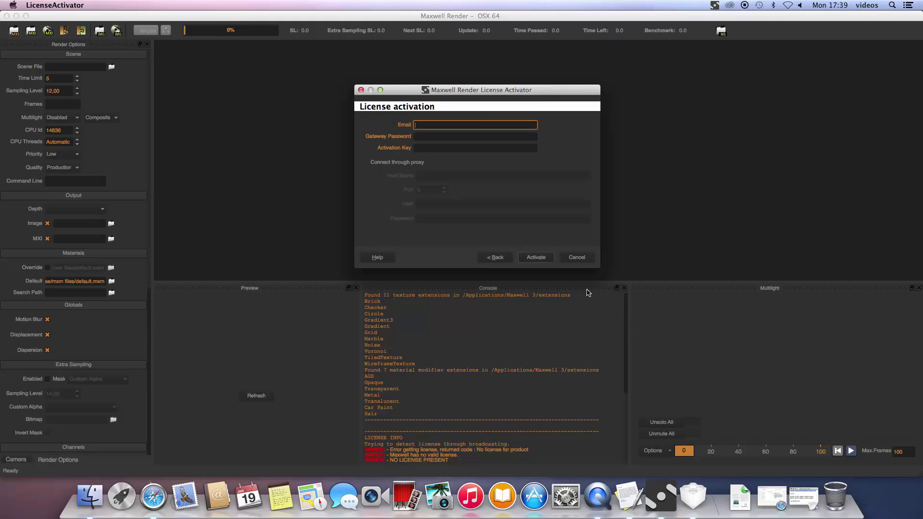
{"action": "left_click", "coordinate": [436, 136]}
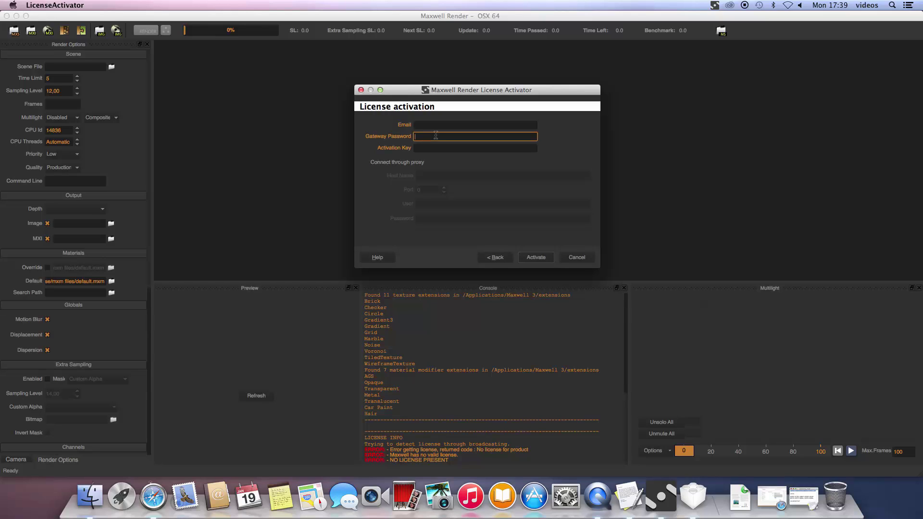
{"action": "left_click", "coordinate": [436, 148]}
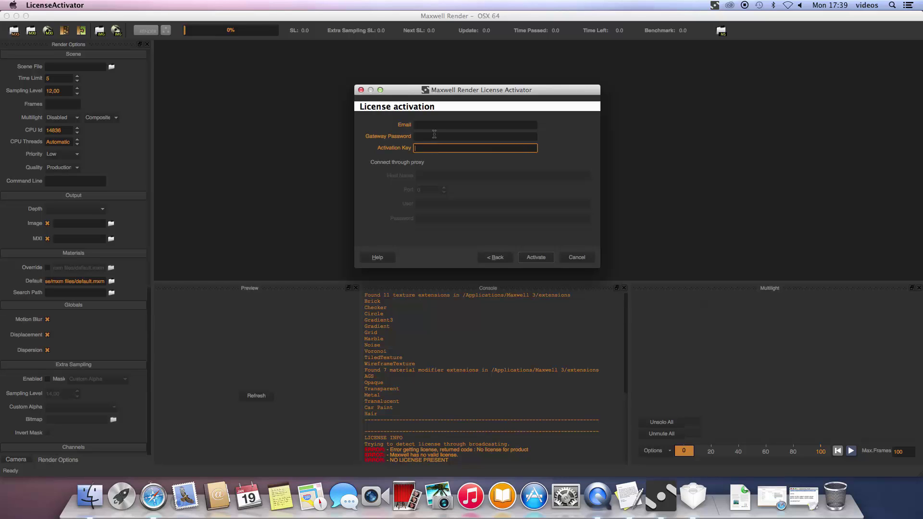
{"action": "left_click", "coordinate": [434, 125]}
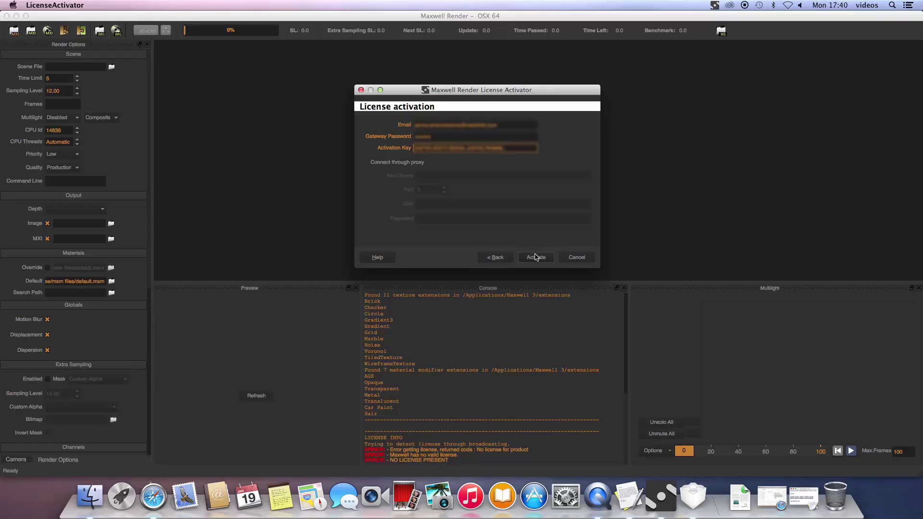
{"action": "left_click", "coordinate": [537, 257]}
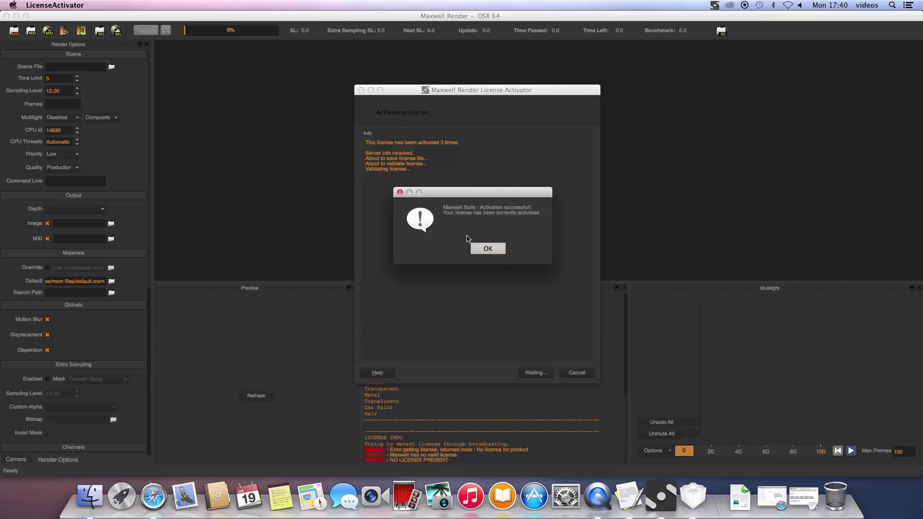
{"action": "left_click", "coordinate": [491, 250]}
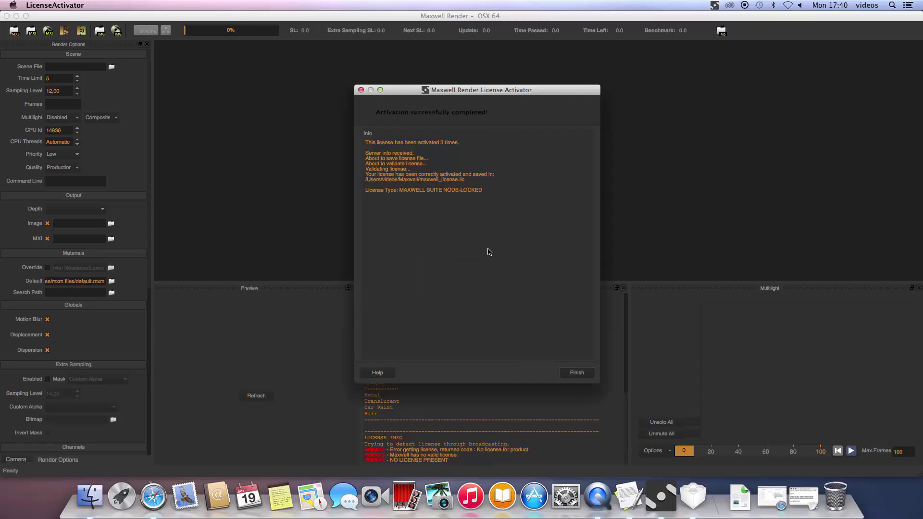
- Close the License Activator and bring the Users folder window to the front
{"action": "left_click", "coordinate": [577, 373]}
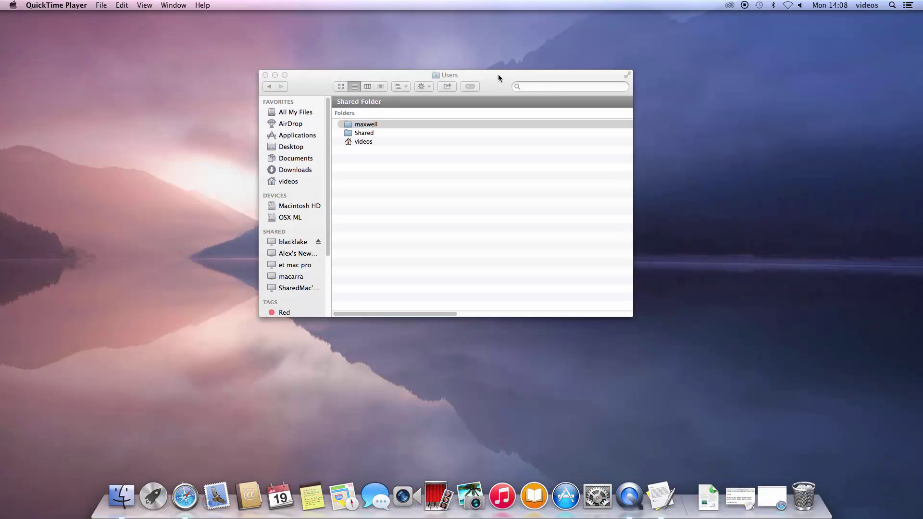
{"action": "left_click", "coordinate": [495, 76]}
{"action": "left_click", "coordinate": [407, 87]}
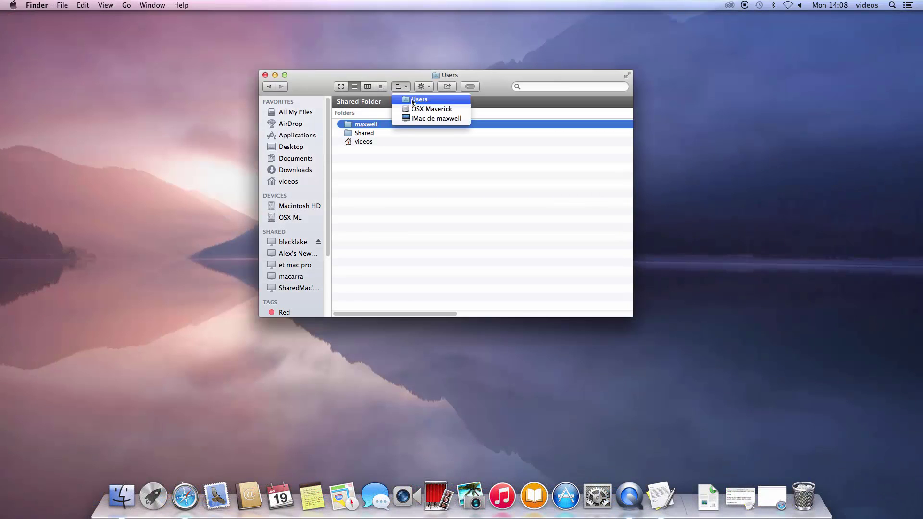
{"action": "left_click", "coordinate": [447, 99]}
- Open the videos folder, expand its Maxwell folder, and select maxwell_license.lic
{"action": "double_click", "coordinate": [364, 143]}
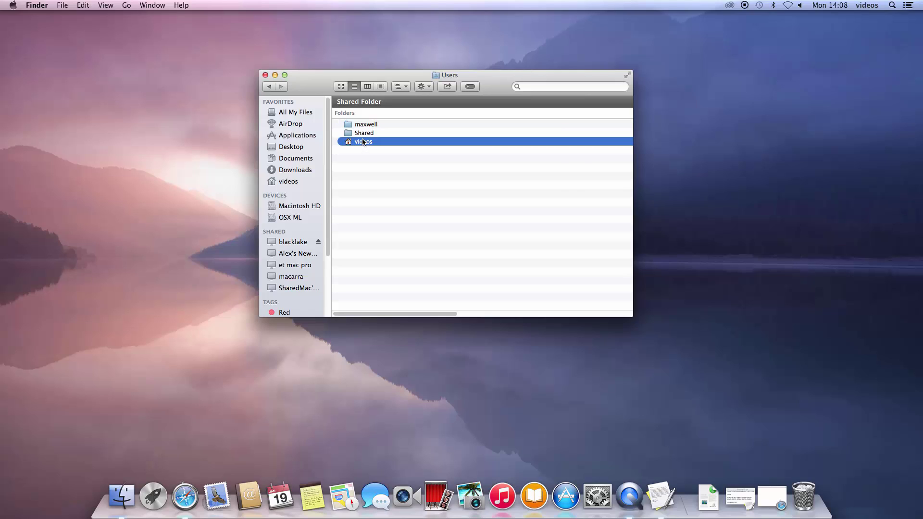
{"action": "left_click", "coordinate": [362, 150]}
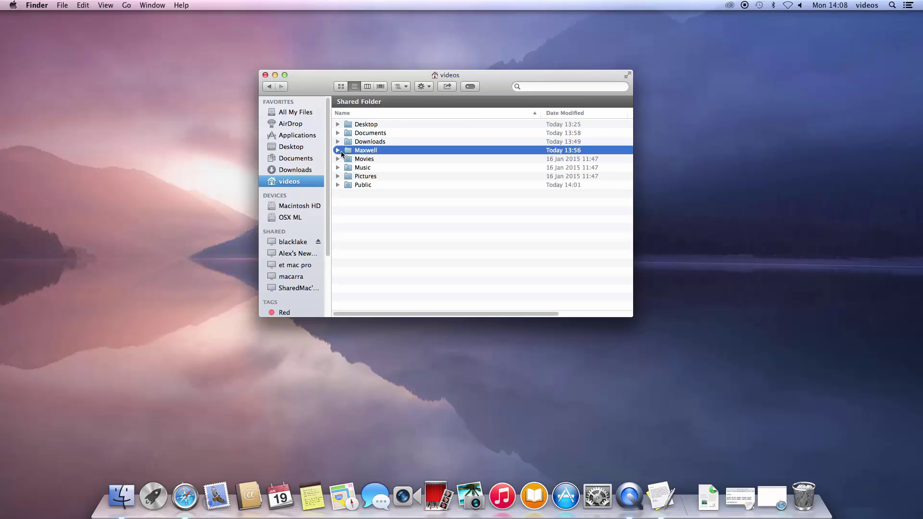
{"action": "left_click", "coordinate": [338, 150]}
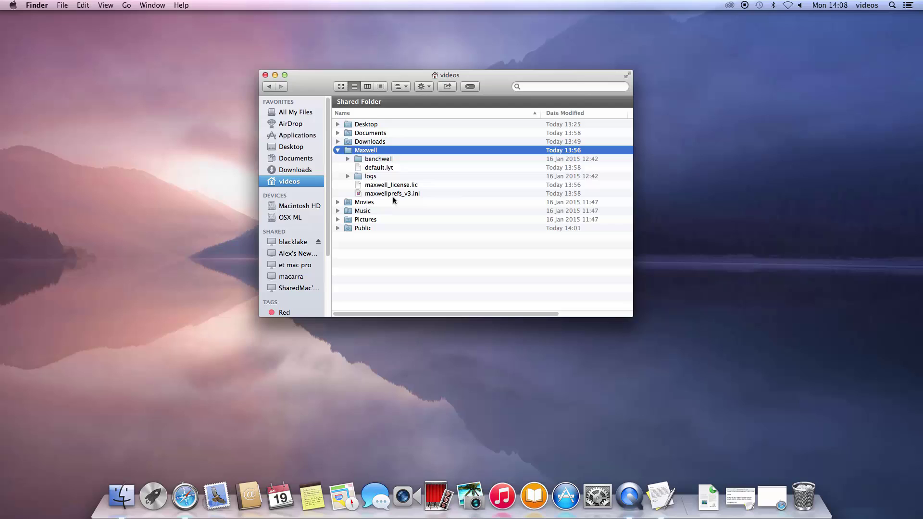
{"action": "left_click", "coordinate": [405, 187]}
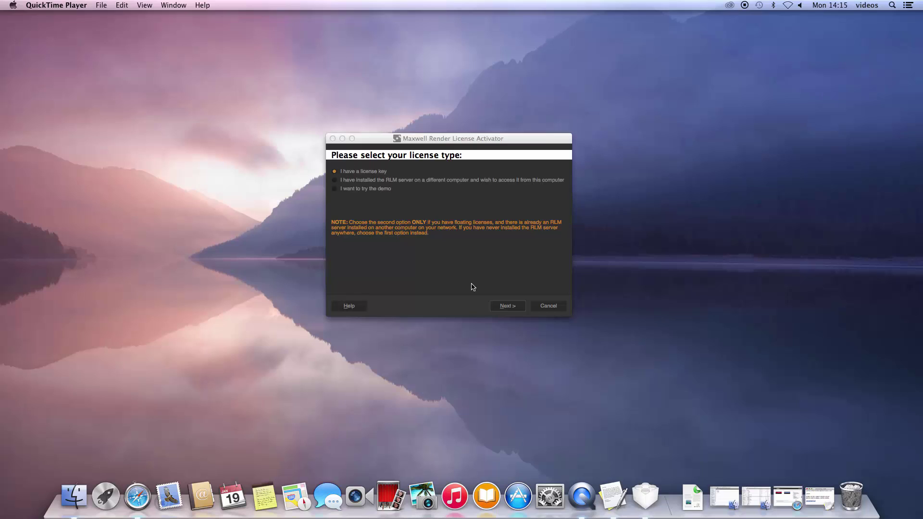
- Choose activation on another computer not connected to the Internet and proceed to the Host ID page
{"action": "left_click", "coordinate": [503, 306]}
{"action": "left_click", "coordinate": [367, 181]}
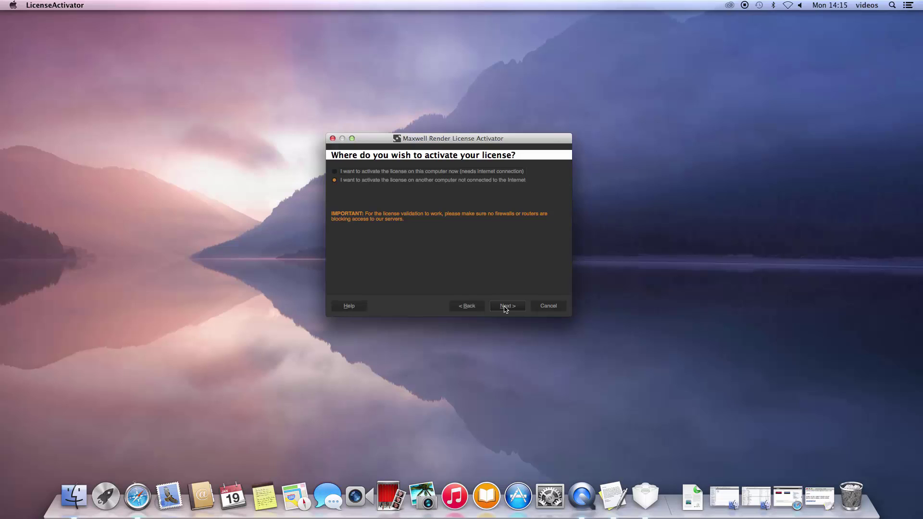
{"action": "left_click", "coordinate": [506, 307]}
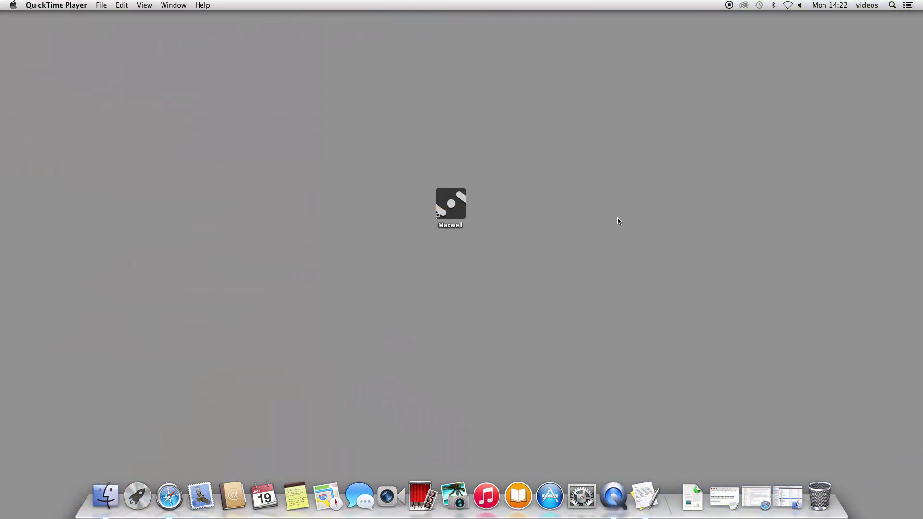
- Launch Maxwell Render and copy the Host ID value from the Console's system info
{"action": "left_click", "coordinate": [450, 206]}
{"action": "double_click", "coordinate": [450, 207]}
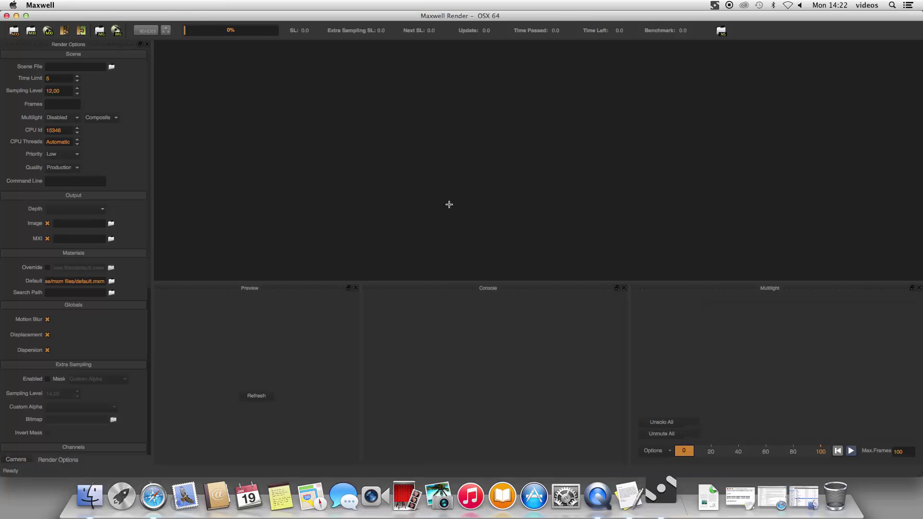
{"action": "scroll", "coordinate": [620, 346], "scroll_direction": "up", "scroll_amount": 10}
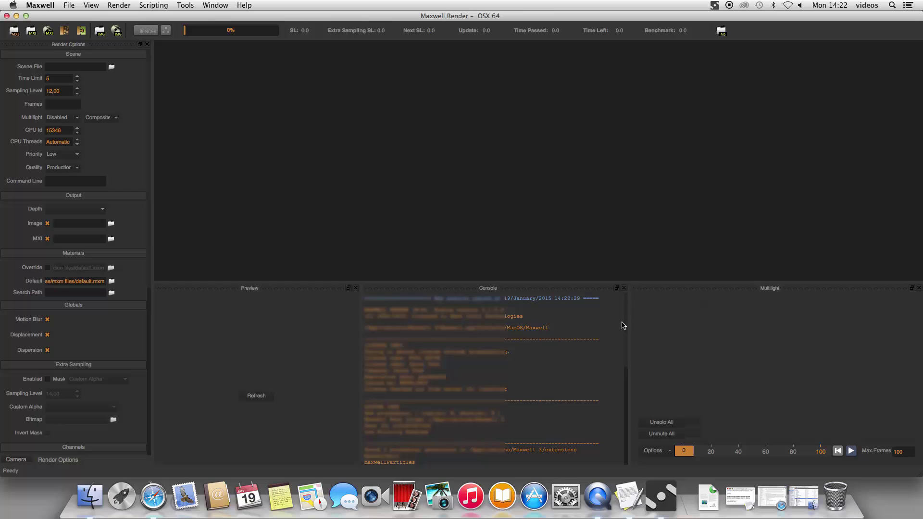
{"action": "left_click_drag", "start_coordinate": [434, 426], "coordinate": [363, 426]}
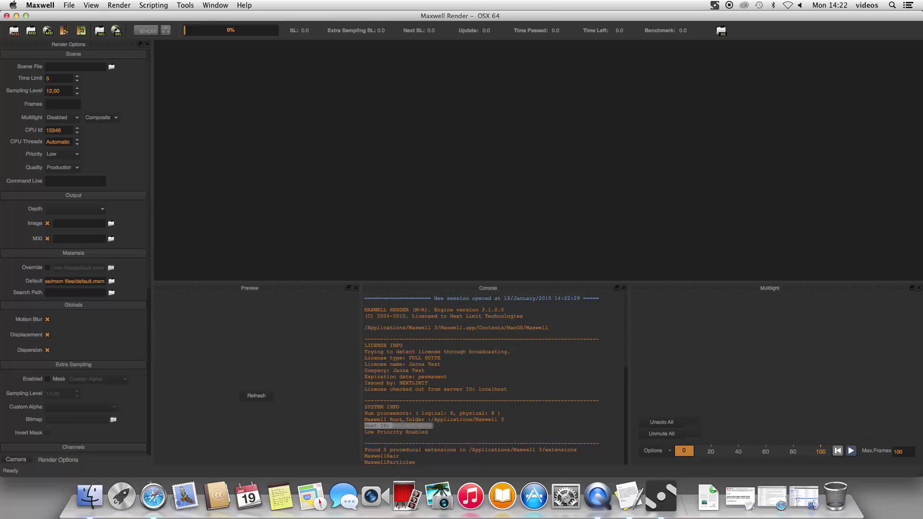
{"action": "left_click_drag", "start_coordinate": [435, 426], "coordinate": [393, 426]}
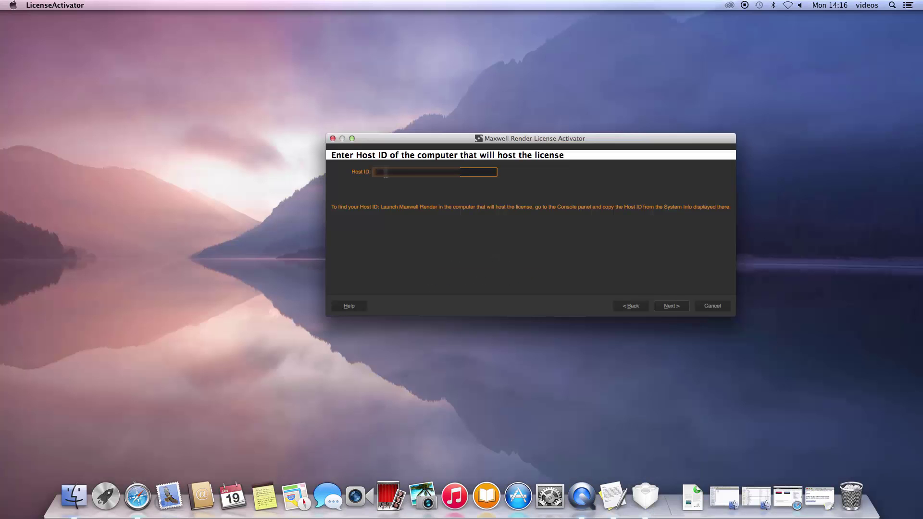
{"action": "key", "text": "super+v"}
- Submit the Host ID and account details to activate the license, then open the Maxwell Render documentation
{"action": "left_click", "coordinate": [671, 306]}
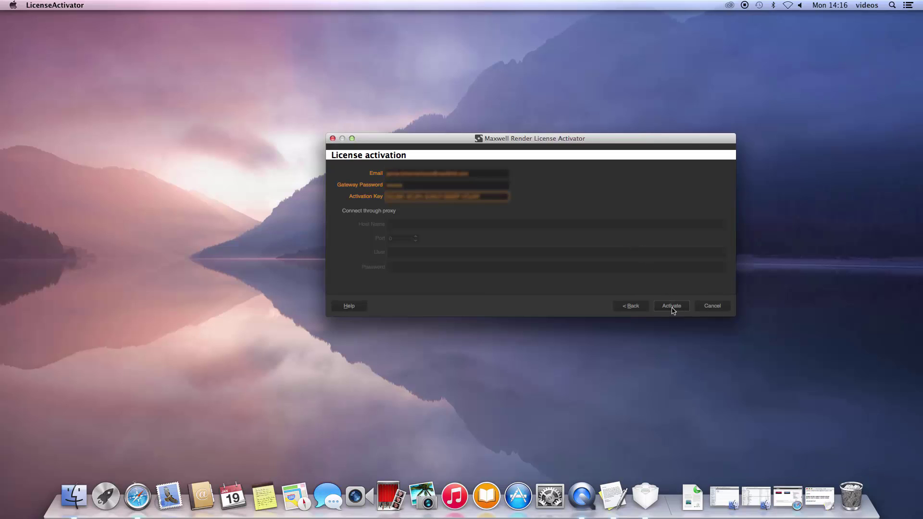
{"action": "left_click", "coordinate": [671, 308]}
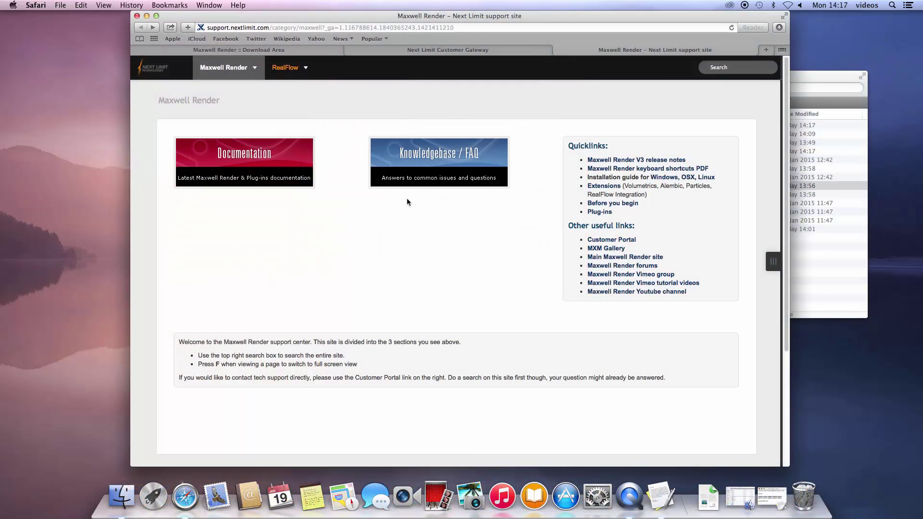
{"action": "left_click", "coordinate": [257, 157]}
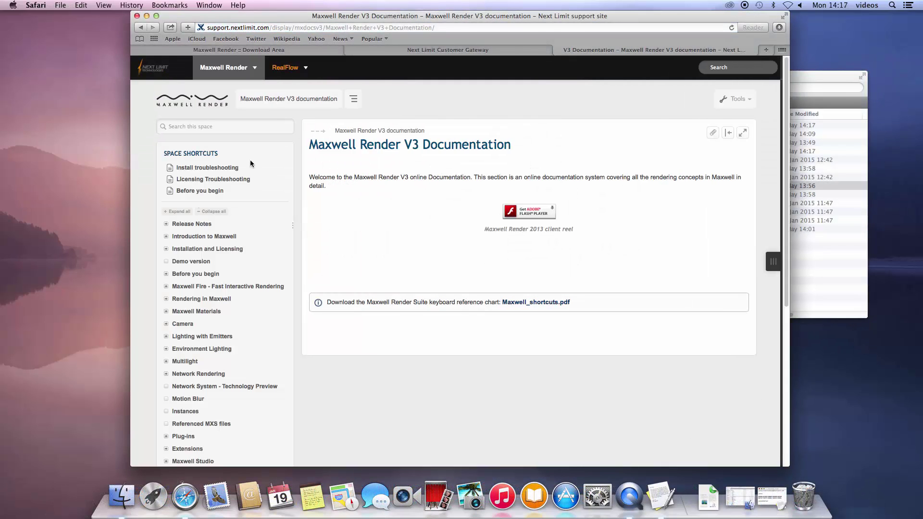
- Open Installation and Licensing and expand the node-locked license file locations for Windows, OSX and Linux
{"action": "left_click", "coordinate": [182, 252]}
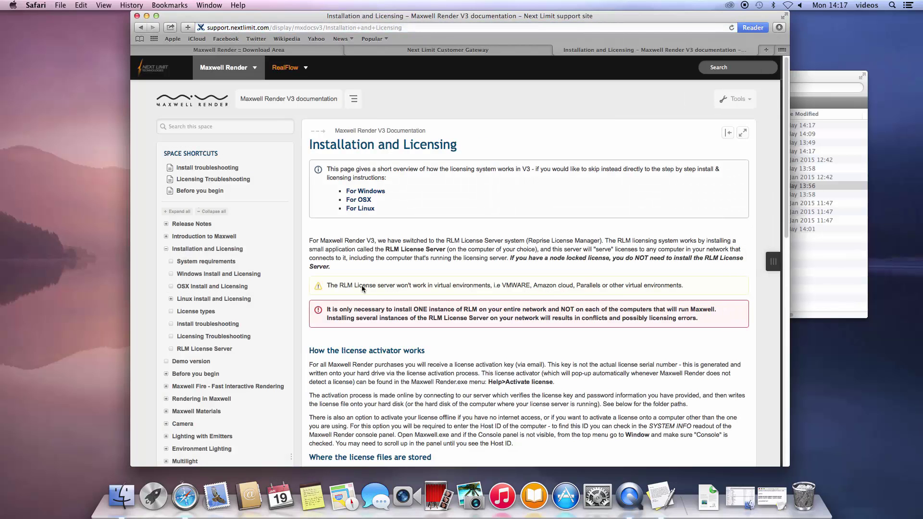
{"action": "left_click_drag", "start_coordinate": [787, 177], "coordinate": [788, 252]}
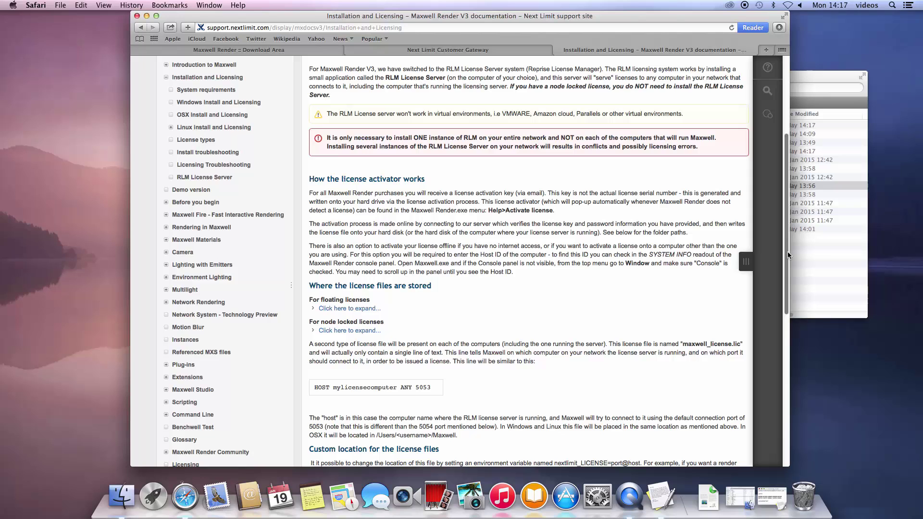
{"action": "left_click", "coordinate": [357, 331]}
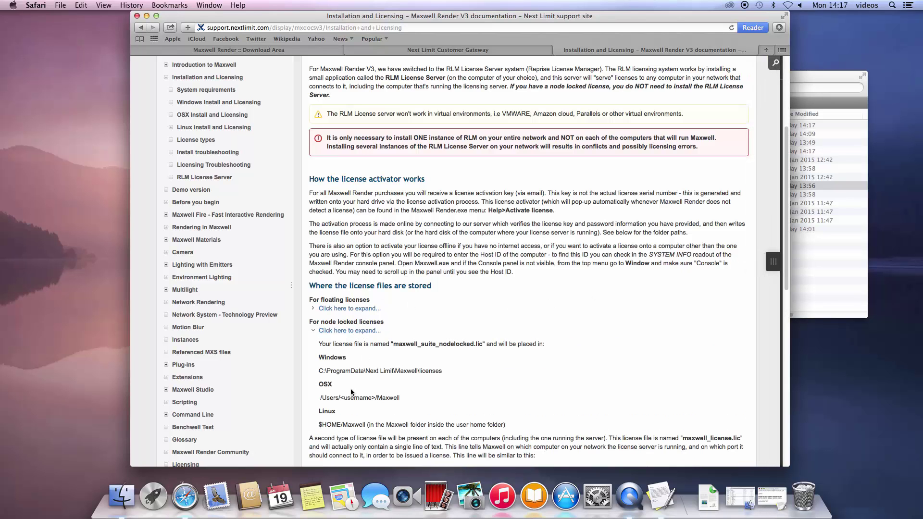